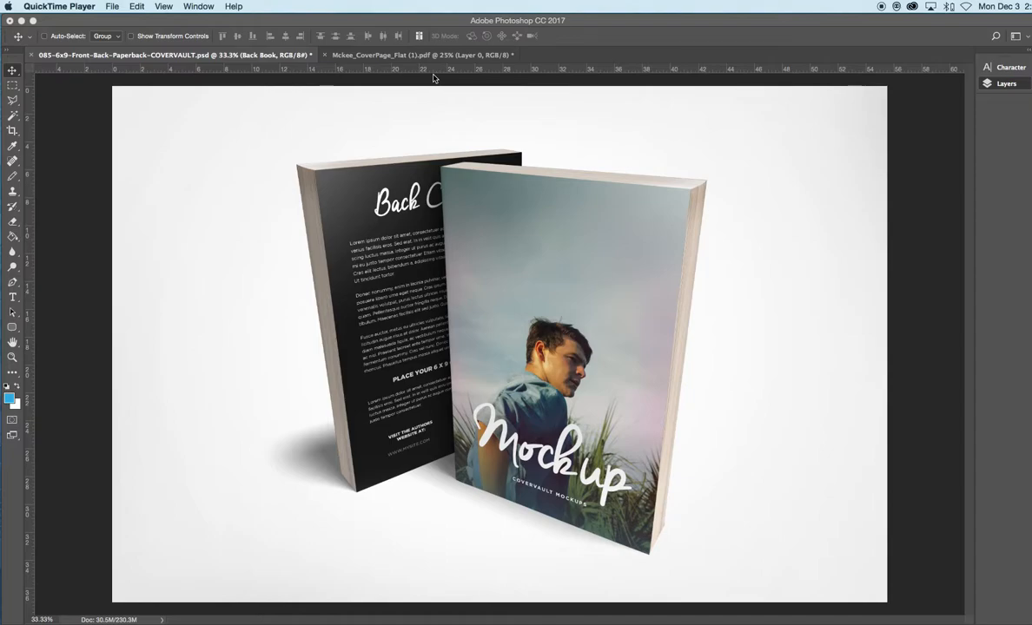
# Step: Select the 6 x 9 in front cover area of the flat cover PDF along the trim guides with the Rectangular Marquee
pyautogui.click(362, 62)
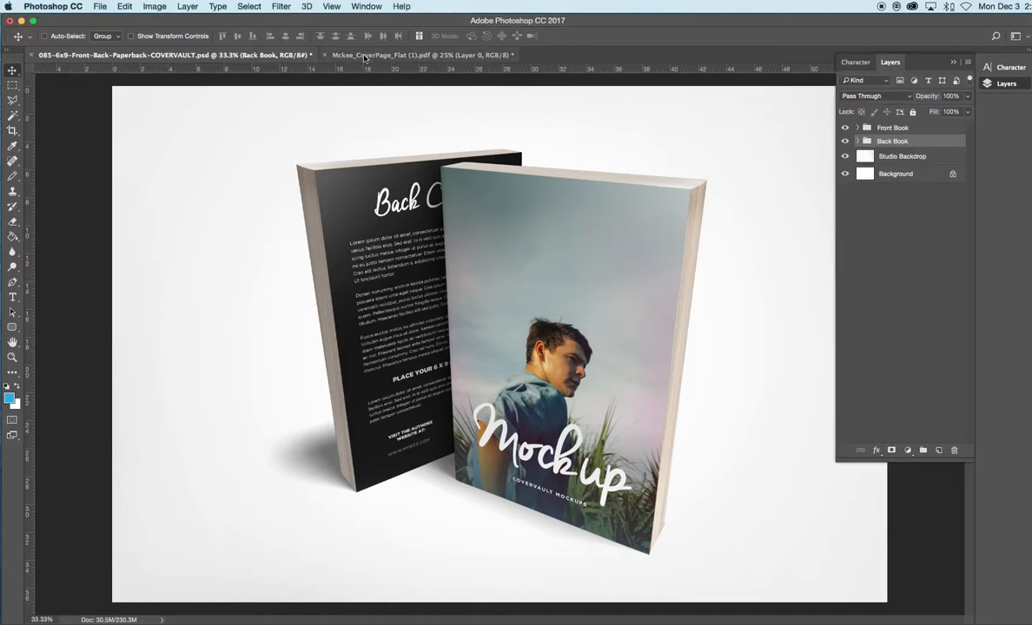
pyautogui.click(373, 55)
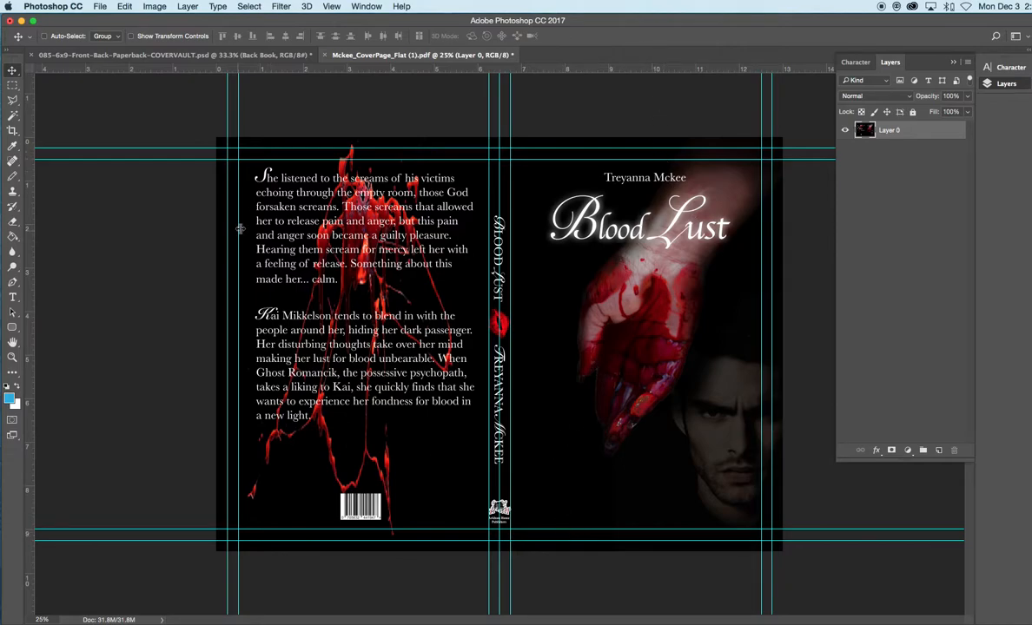
pyautogui.click(12, 85)
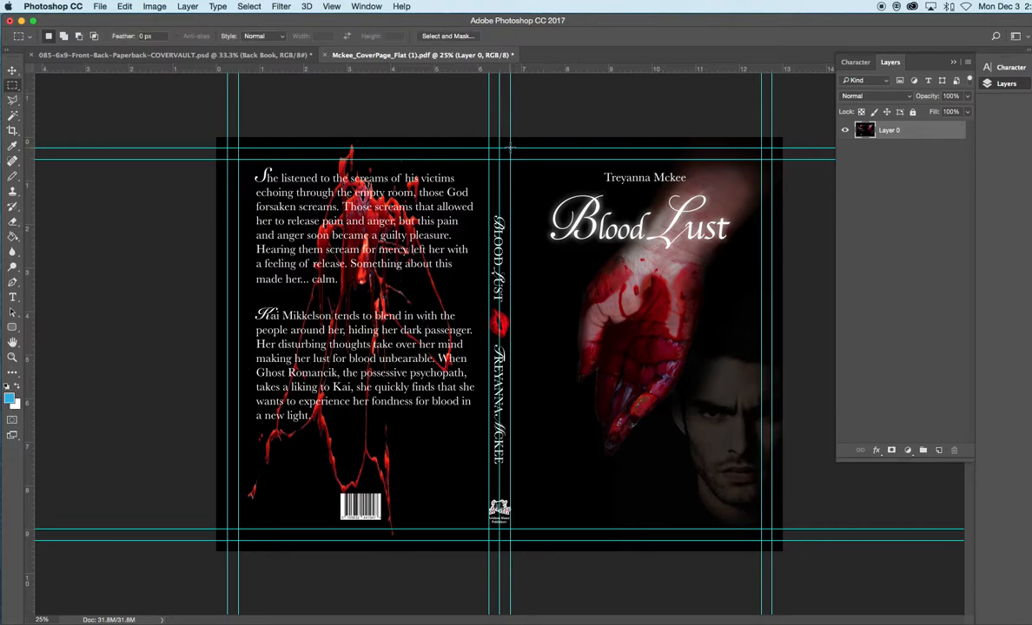
pyautogui.moveTo(511, 147); pyautogui.dragTo(770, 540)
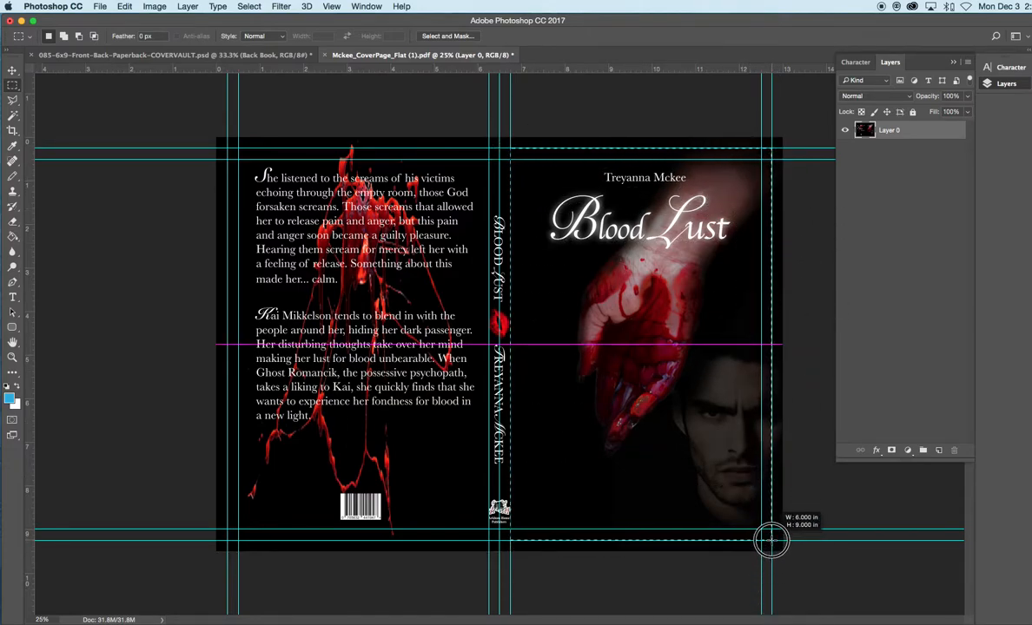
pyautogui.moveTo(770, 541); pyautogui.dragTo(770, 540)
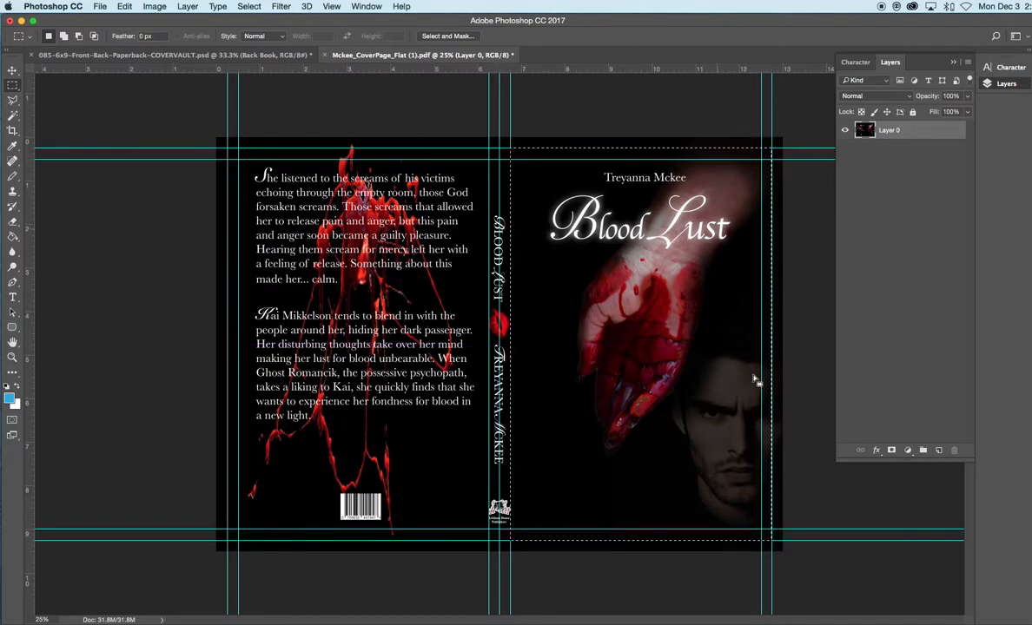
# Step: Copy the selected front cover artwork and return to the front-and-back paperback mockup document
pyautogui.click(125, 7)
pyautogui.click(124, 7)
pyautogui.click(125, 7)
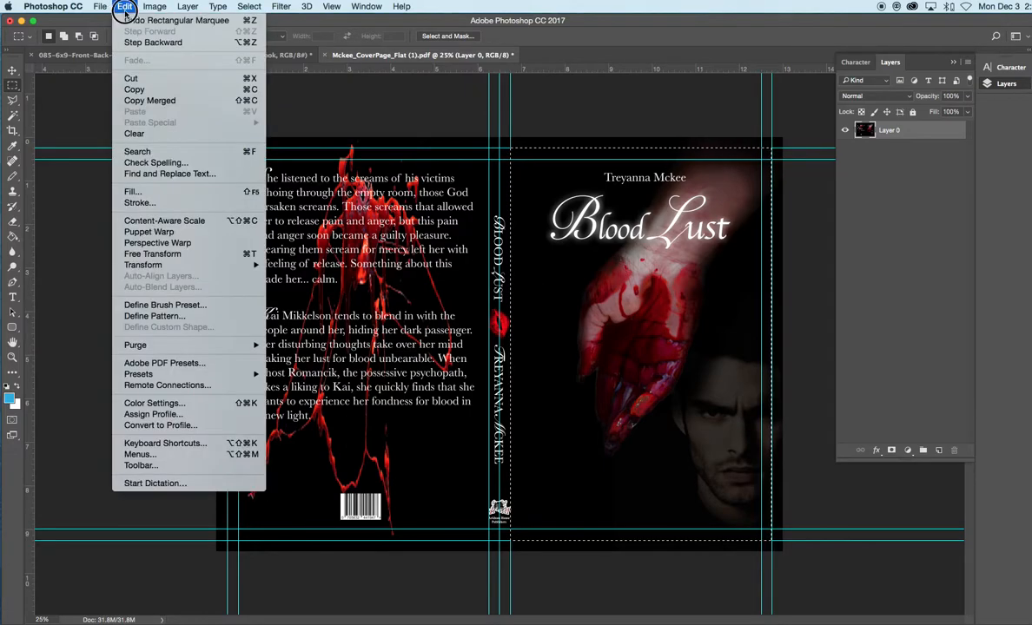
pyautogui.click(132, 89)
pyautogui.click(273, 56)
pyautogui.click(375, 57)
pyautogui.click(291, 58)
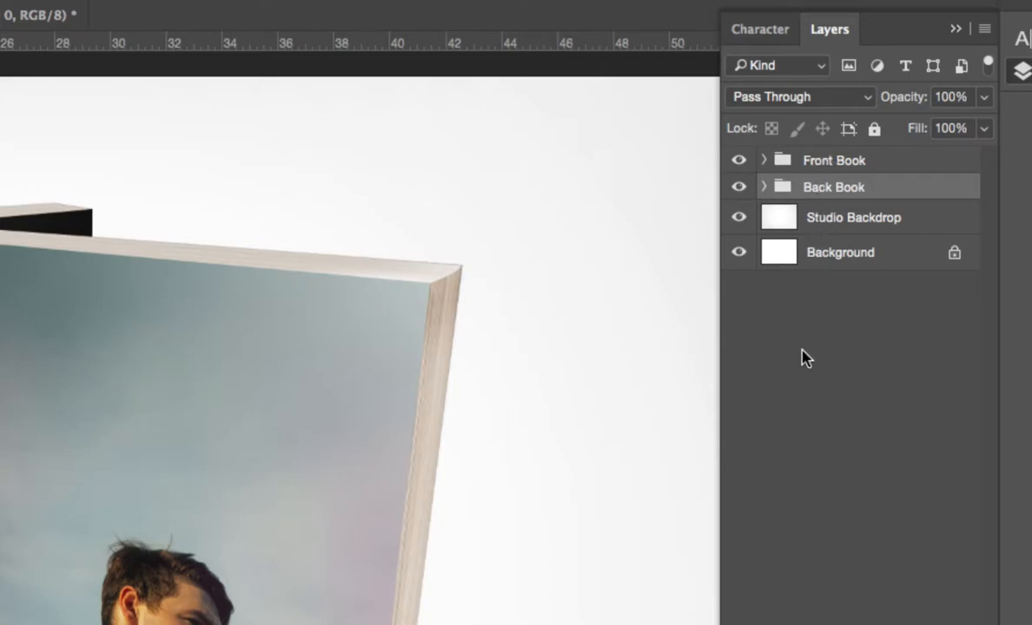
# Step: Open the Front Cover smart object from the Front Book group and paste the copied front cover artwork into it
pyautogui.click(764, 161)
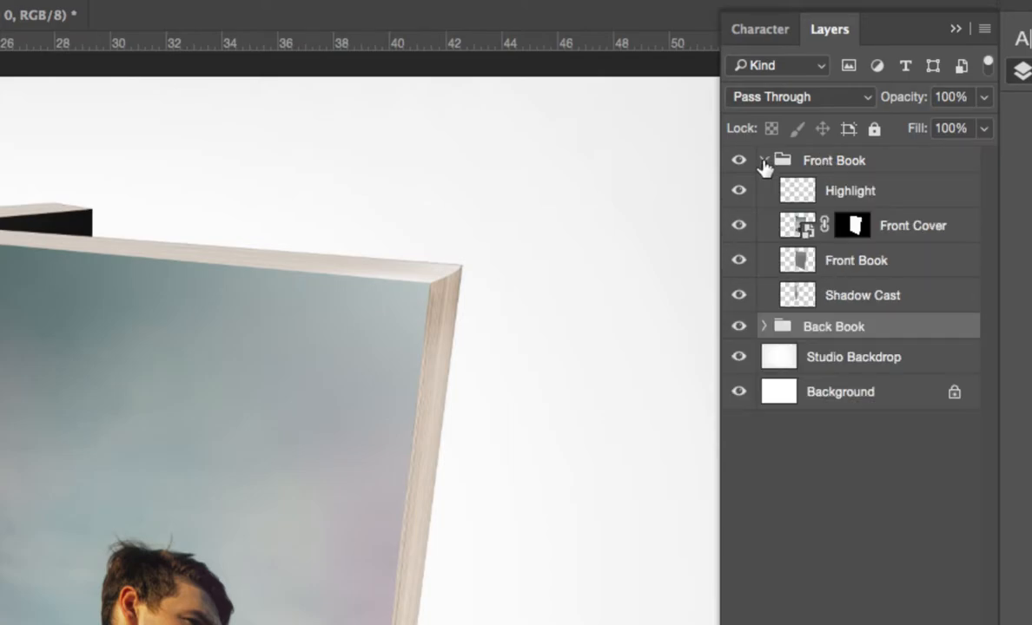
pyautogui.doubleClick(801, 227)
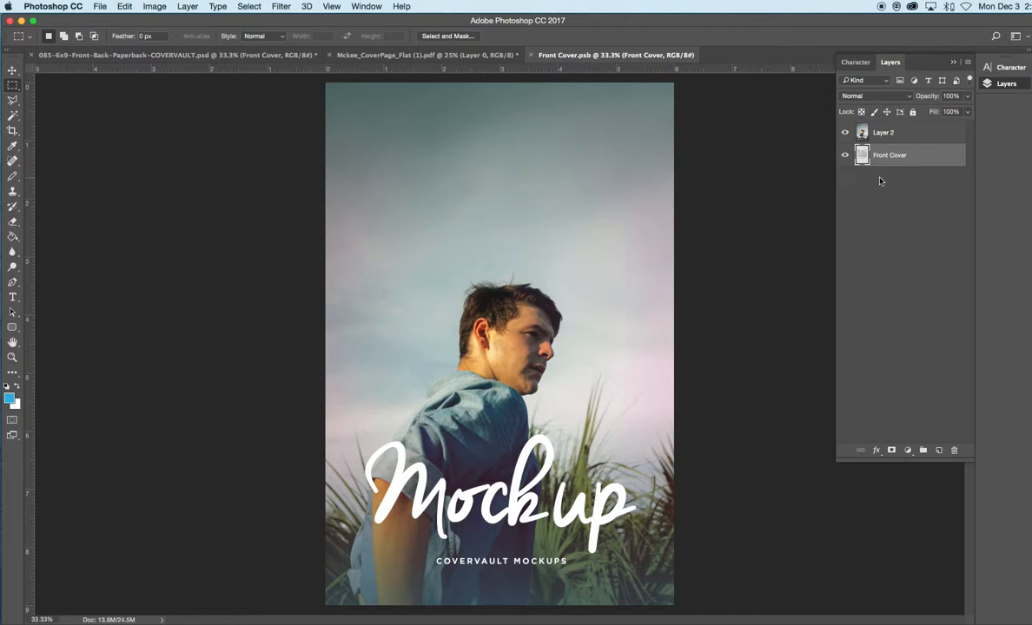
pyautogui.click(125, 6)
pyautogui.click(141, 103)
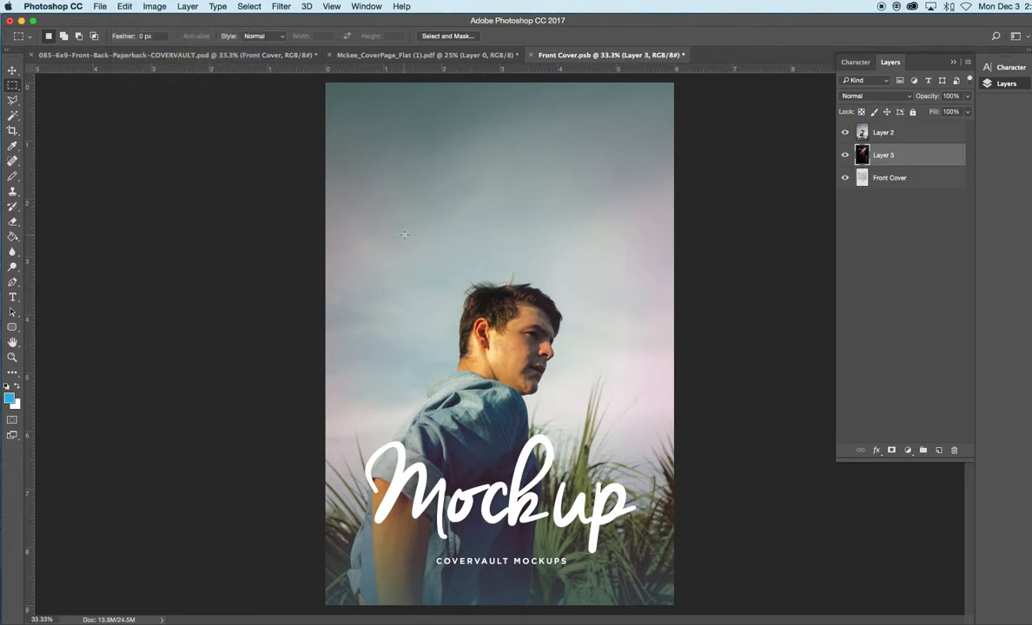
# Step: Hide the sample artwork on Layer 2 and save Front Cover.psb to update the front book in the mockup
pyautogui.click(846, 133)
pyautogui.click(846, 133)
pyautogui.click(846, 133)
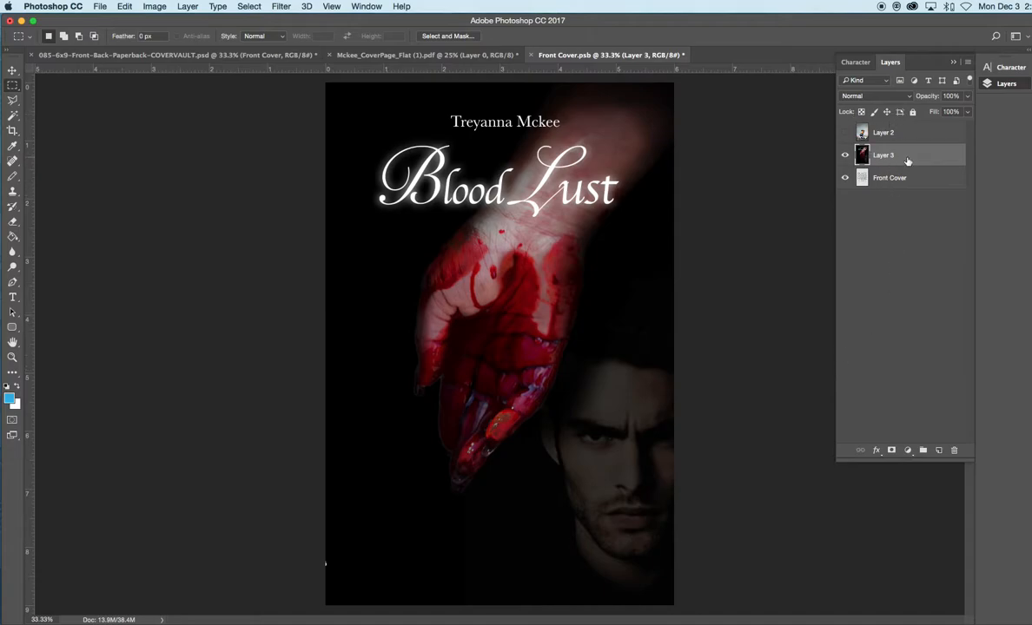
pyautogui.click(100, 6)
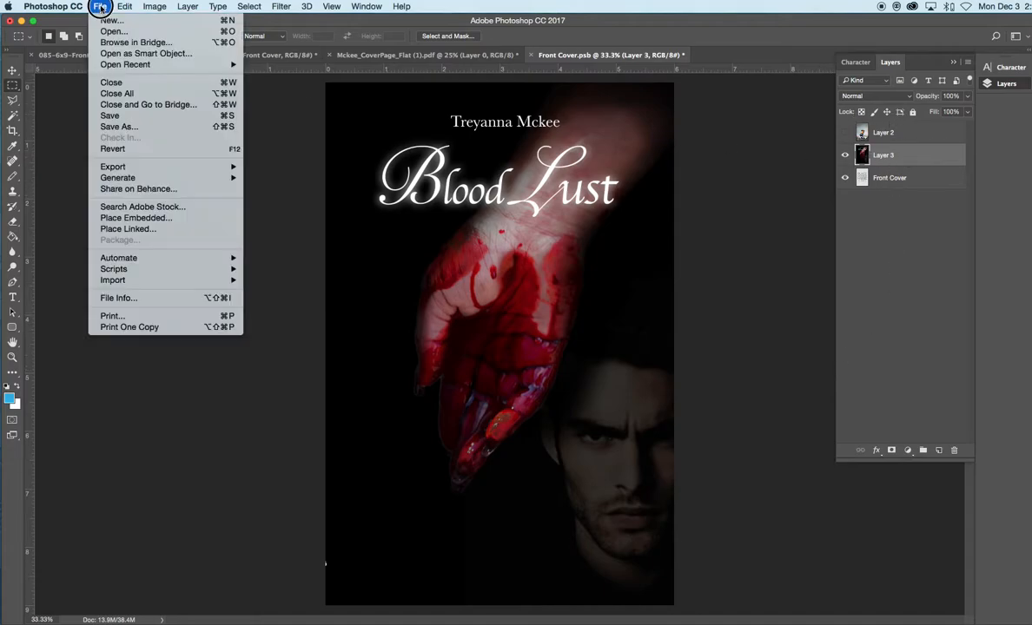
pyautogui.click(104, 117)
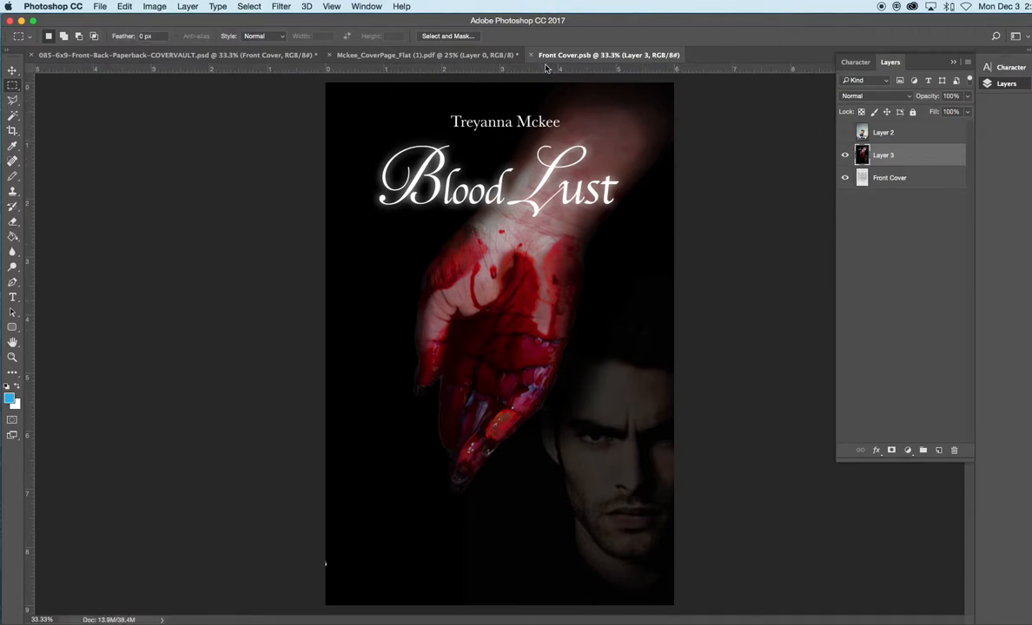
pyautogui.click(227, 56)
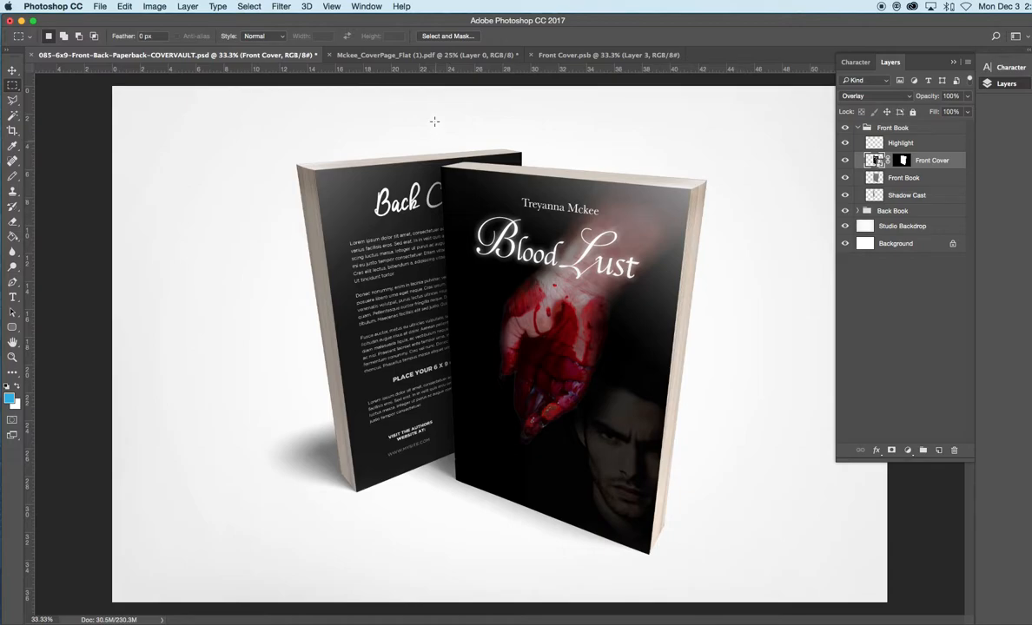
pyautogui.click(589, 55)
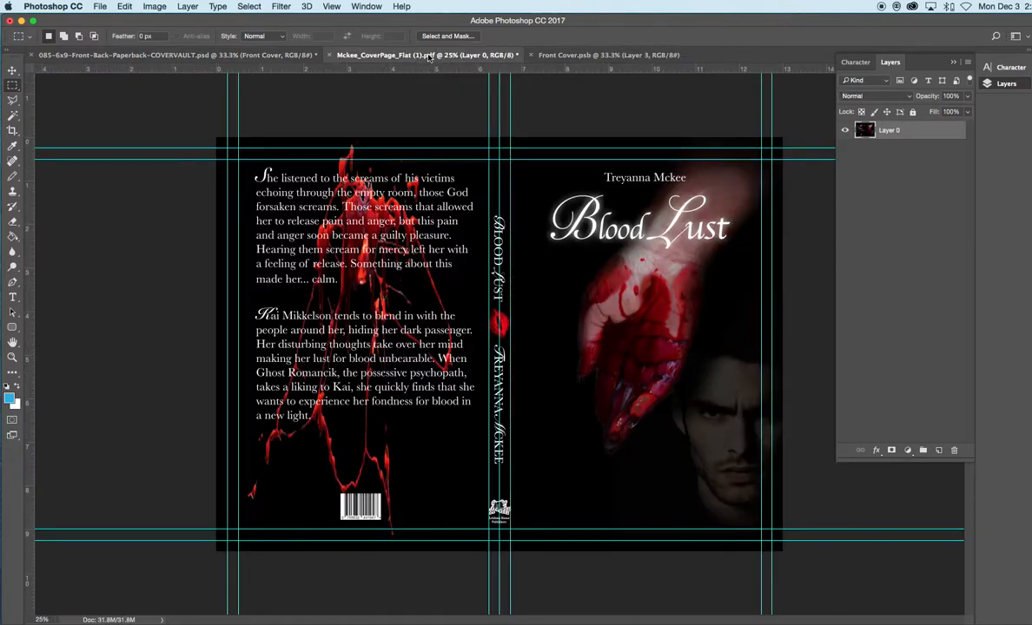
pyautogui.click(404, 55)
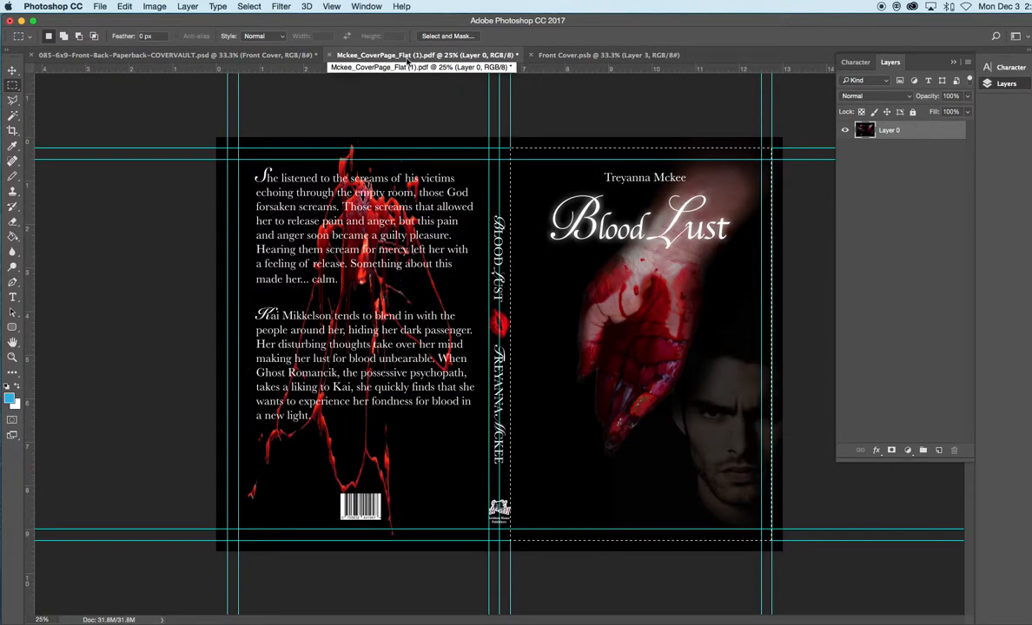
pyautogui.click(582, 56)
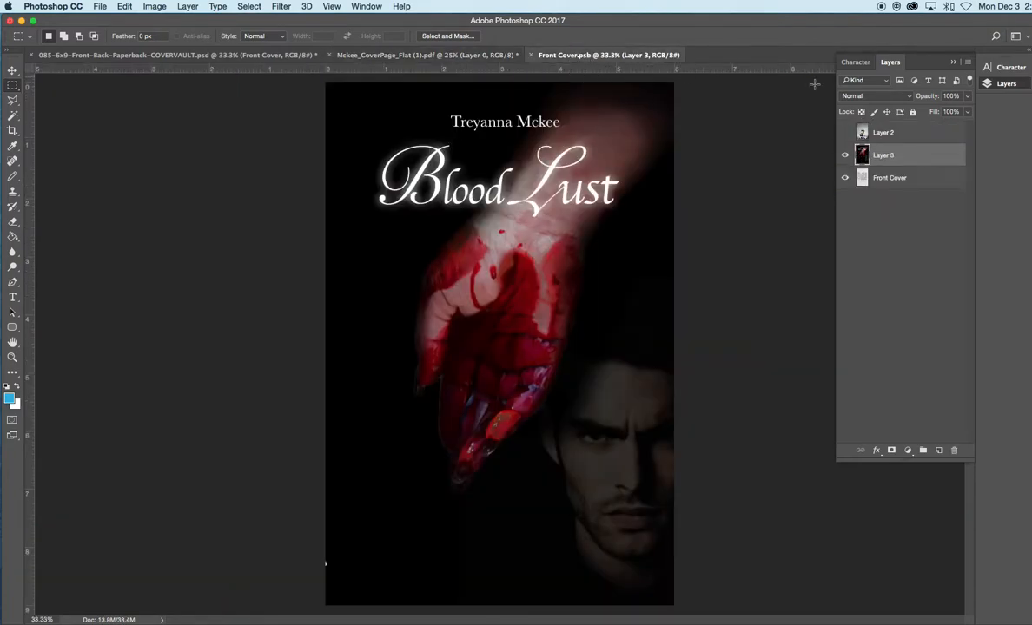
pyautogui.click(146, 55)
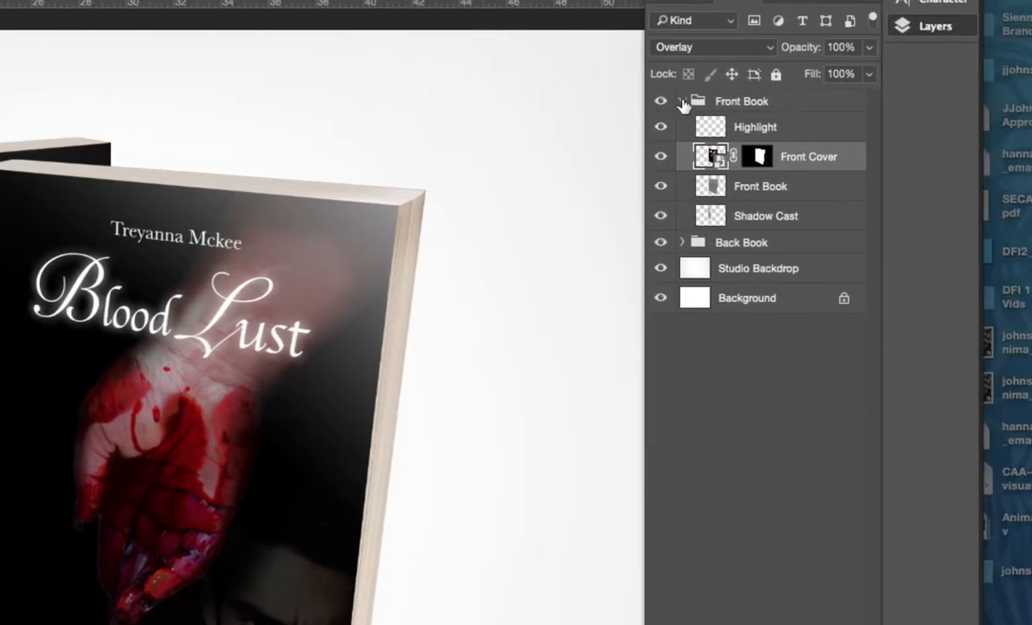
# Step: Collapse the Front Book group, expand the Back Book group and open its Back Cover smart object for editing
pyautogui.click(682, 101)
pyautogui.click(679, 126)
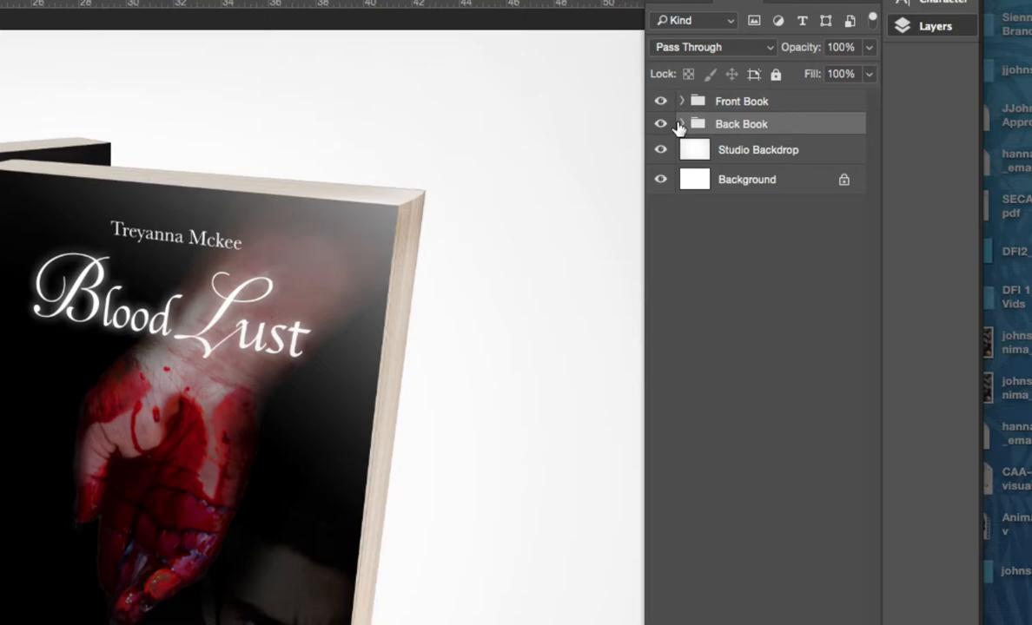
pyautogui.click(681, 124)
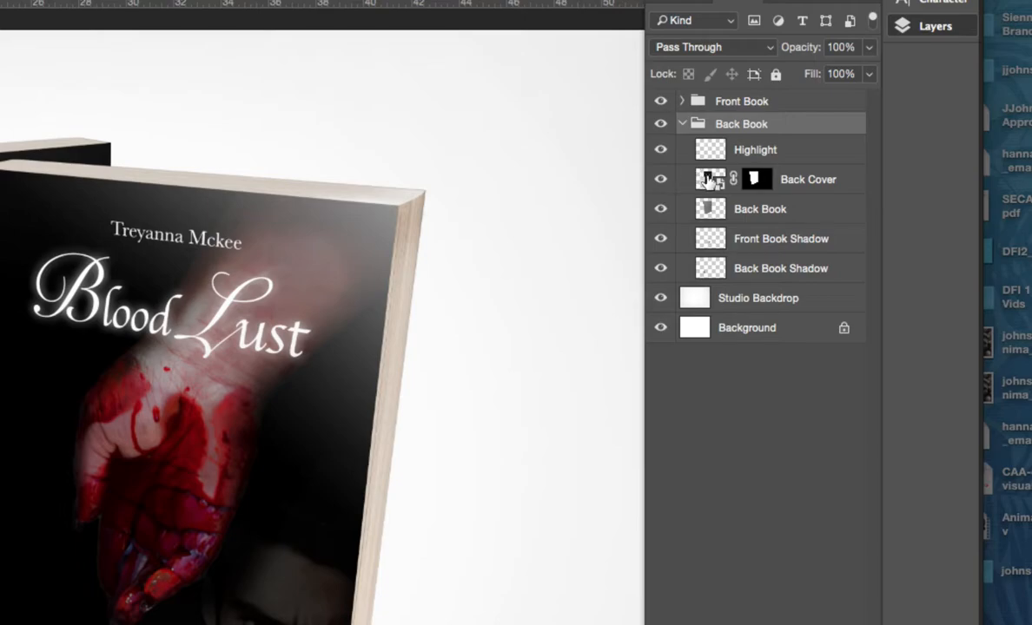
pyautogui.doubleClick(708, 179)
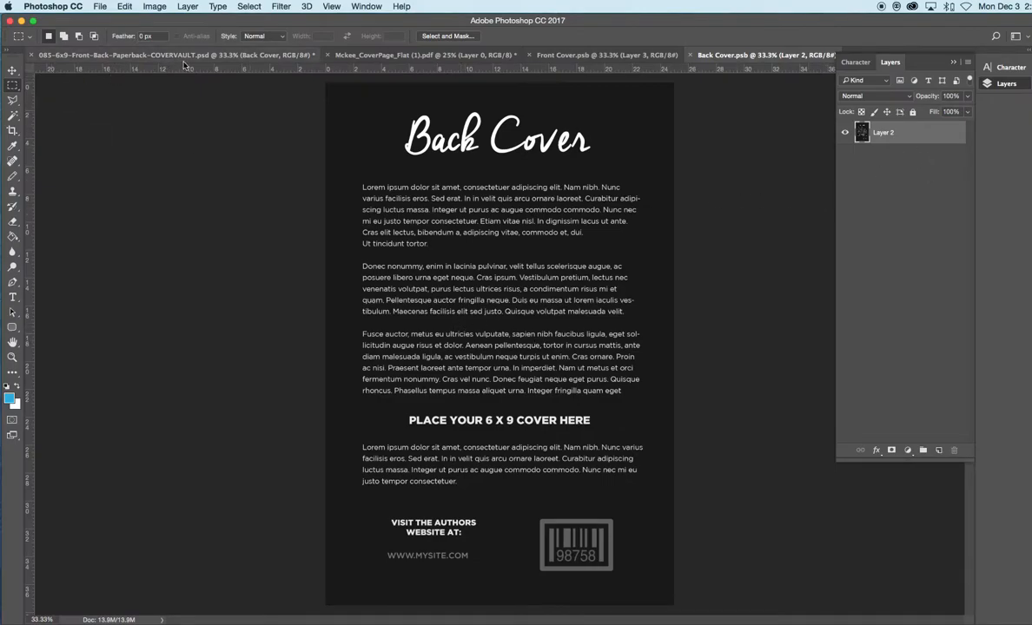
# Step: Select the back cover area along the trim guides in the flat cover PDF and copy it
pyautogui.click(388, 55)
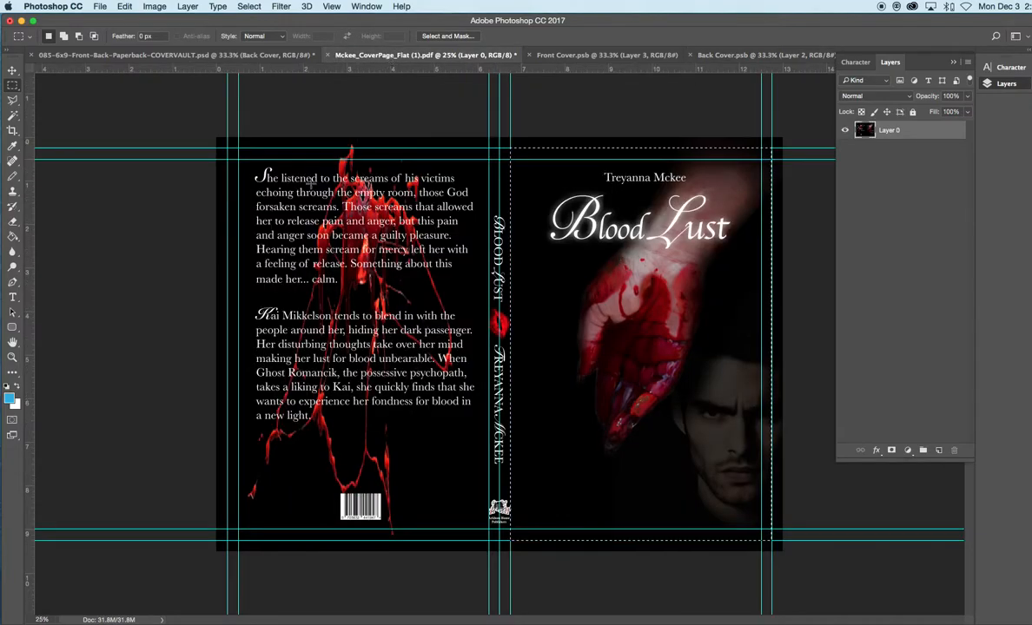
pyautogui.moveTo(228, 148); pyautogui.dragTo(491, 540)
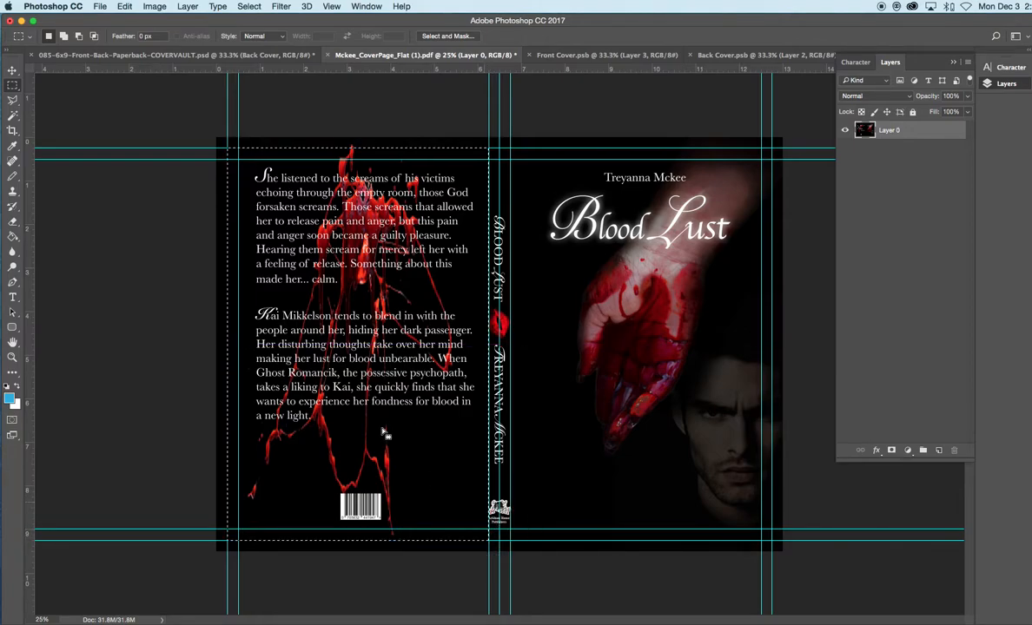
pyautogui.click(124, 6)
pyautogui.click(131, 89)
# Step: Paste the copied back cover artwork into Back Cover.psb and save it to update the back book in the mockup
pyautogui.click(739, 56)
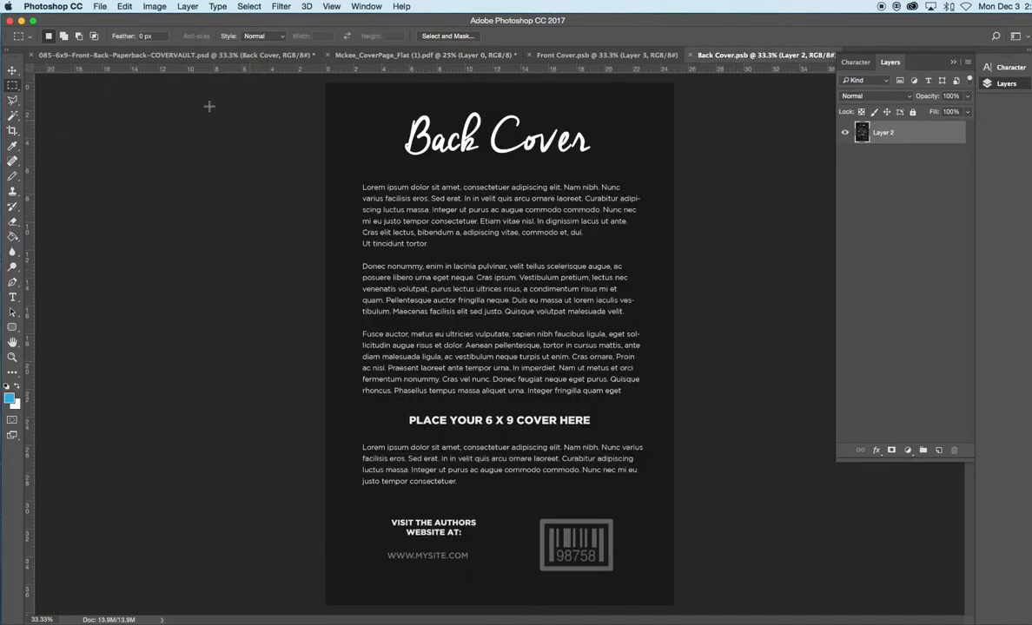
pyautogui.click(124, 6)
pyautogui.click(150, 113)
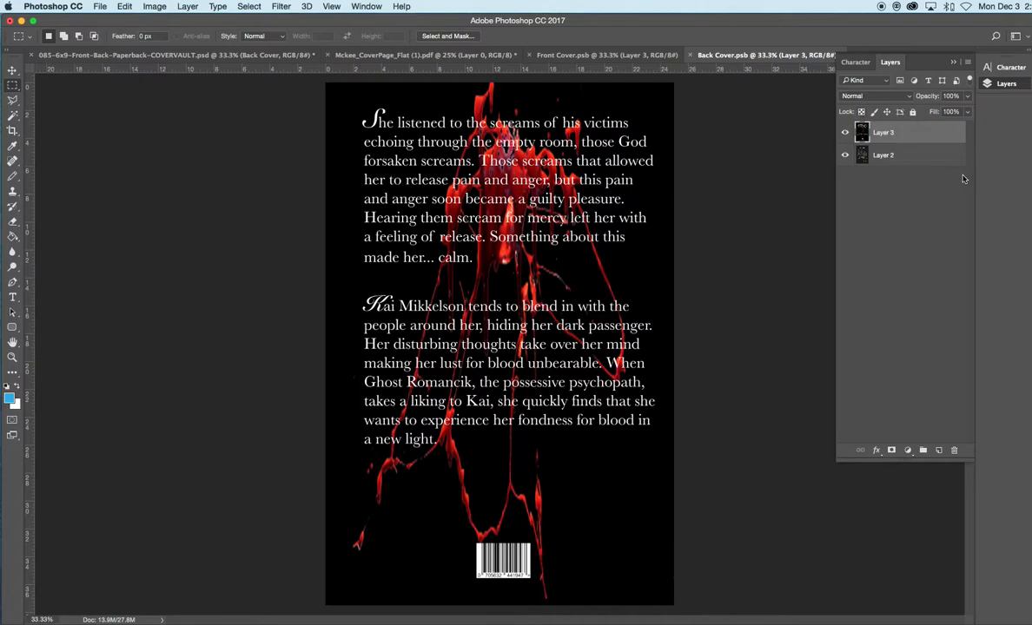
pyautogui.click(105, 6)
pyautogui.click(102, 115)
pyautogui.click(234, 56)
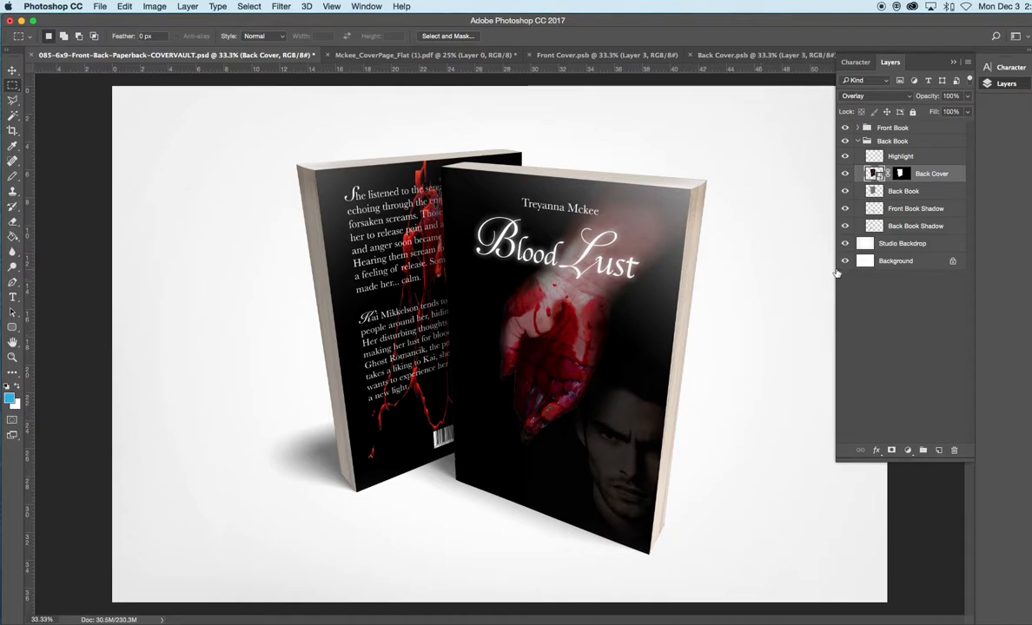
# Step: Preview the mockup with the Studio Backdrop layer hidden and restore the layer's visibility
pyautogui.click(844, 244)
pyautogui.click(844, 244)
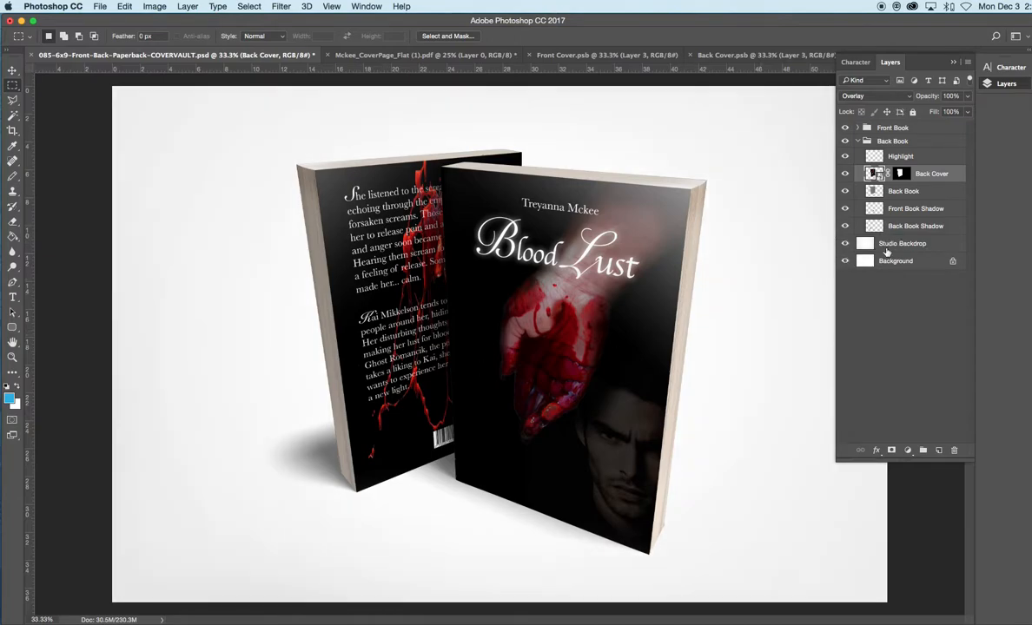